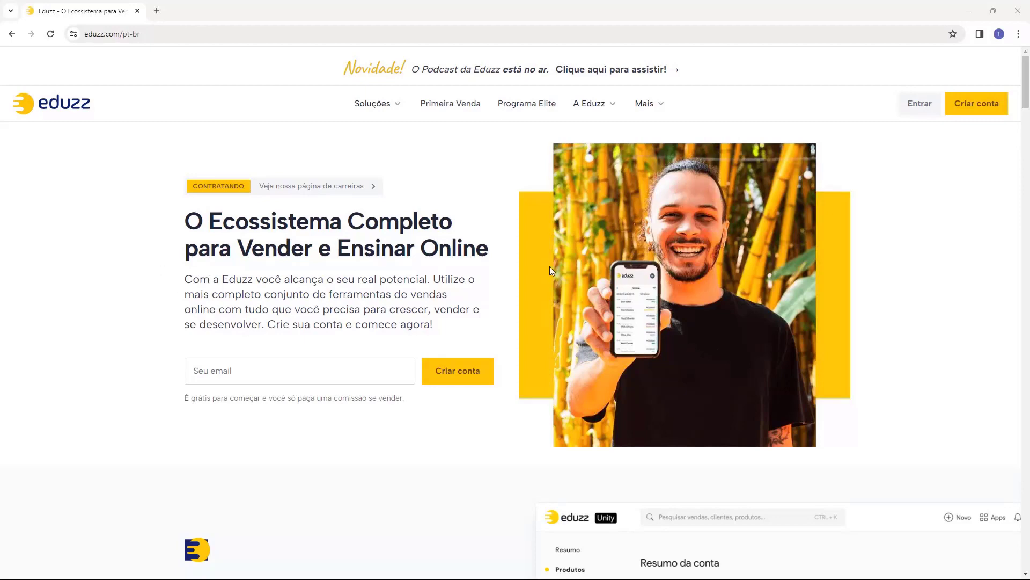
Sign in to the Eduzz account and open the page with the product promotion links.
{"action": "left_click", "coordinate": [922, 108]}
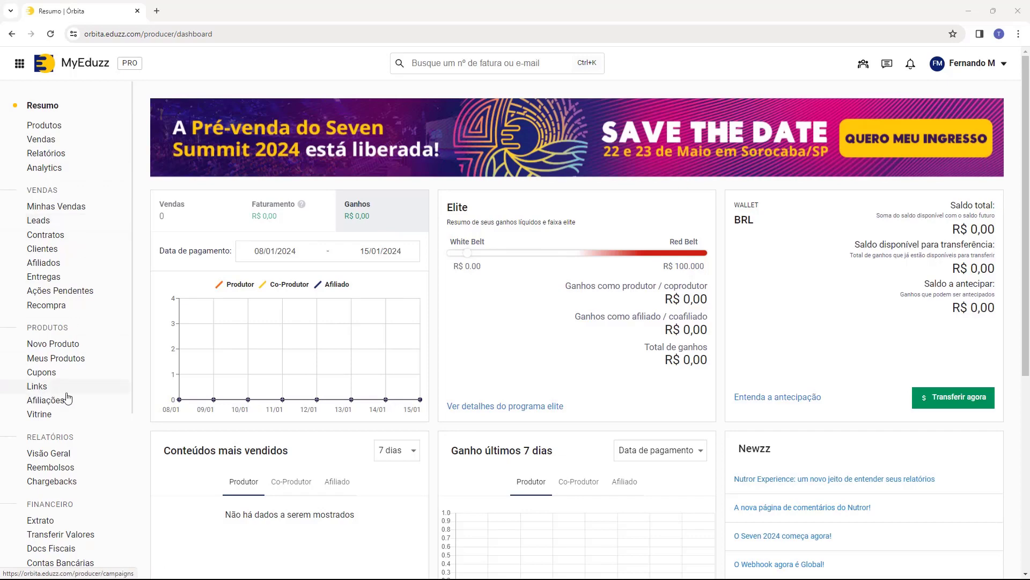
{"action": "left_click", "coordinate": [37, 387]}
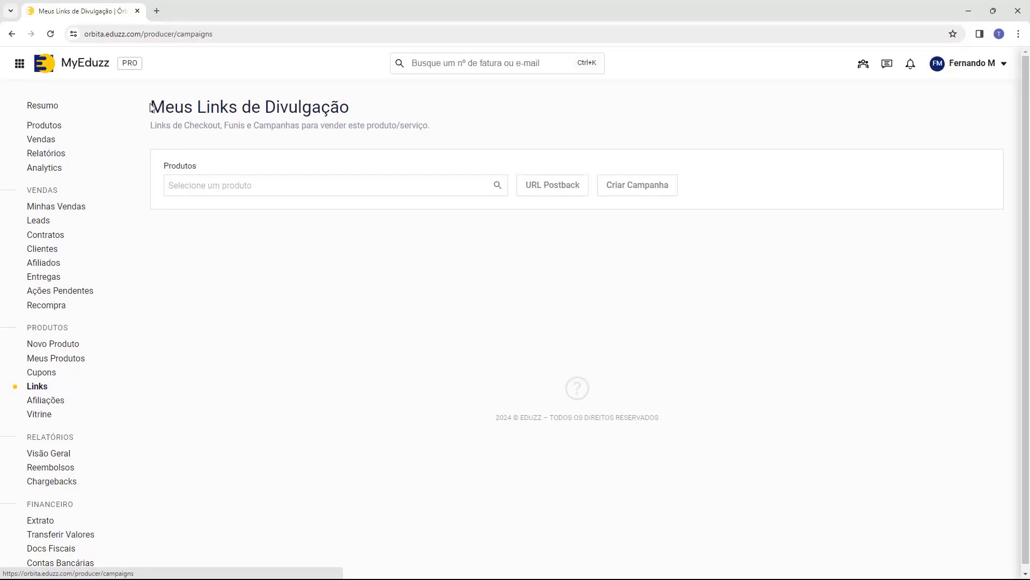
{"action": "left_click_drag", "start_coordinate": [150, 107], "coordinate": [302, 110]}
{"action": "left_click", "coordinate": [301, 119]}
{"action": "left_click_drag", "start_coordinate": [164, 168], "coordinate": [211, 170]}
Select the product Ebook Host2b to load its checkout links.
{"action": "left_click", "coordinate": [205, 185]}
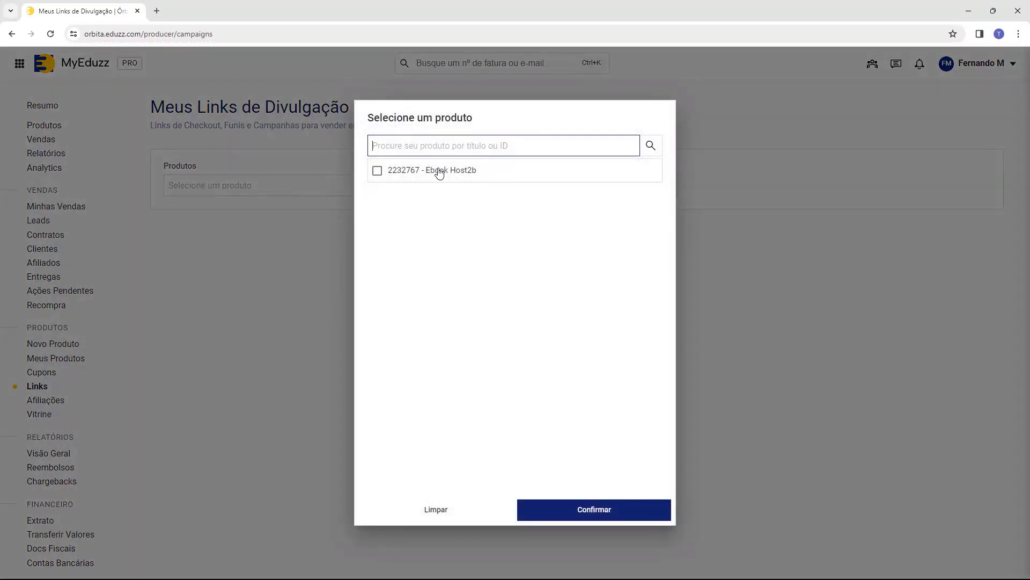
{"action": "left_click", "coordinate": [376, 173]}
{"action": "left_click", "coordinate": [586, 517]}
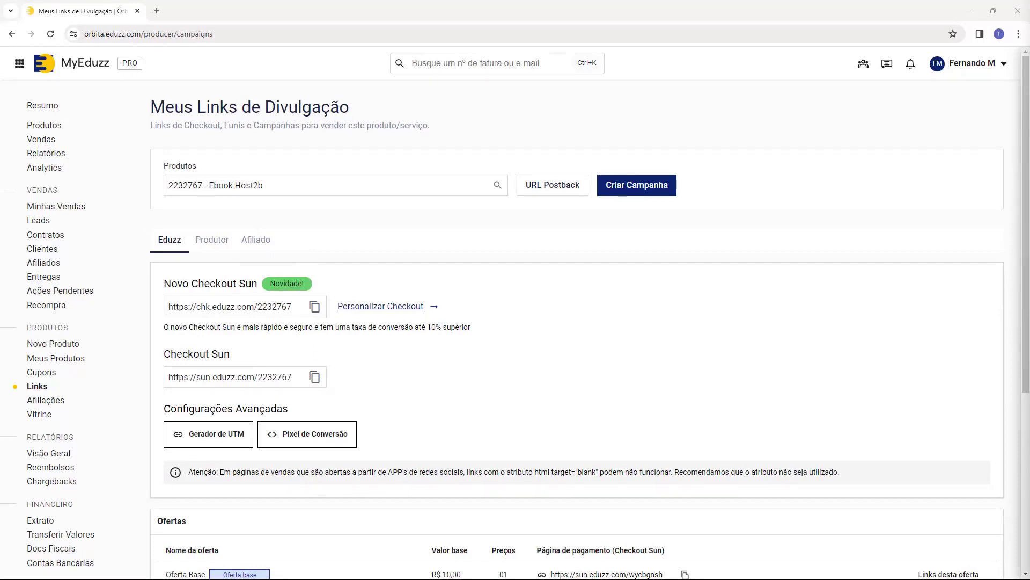
Open the Google AdWords tracking form in the conversion pixel settings of the product.
{"action": "left_click_drag", "start_coordinate": [168, 409], "coordinate": [279, 409]}
{"action": "left_click", "coordinate": [304, 408]}
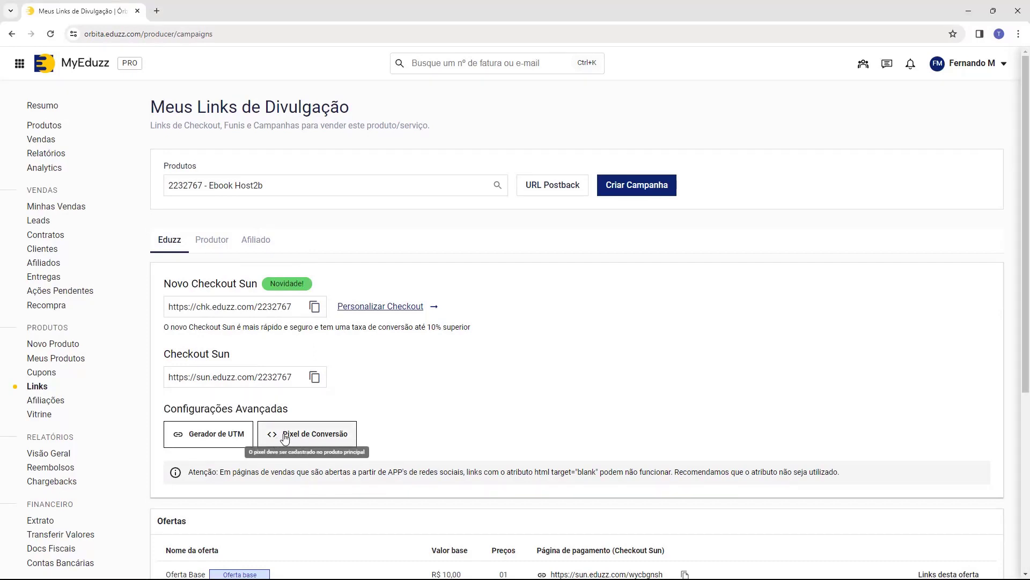
{"action": "left_click", "coordinate": [311, 437]}
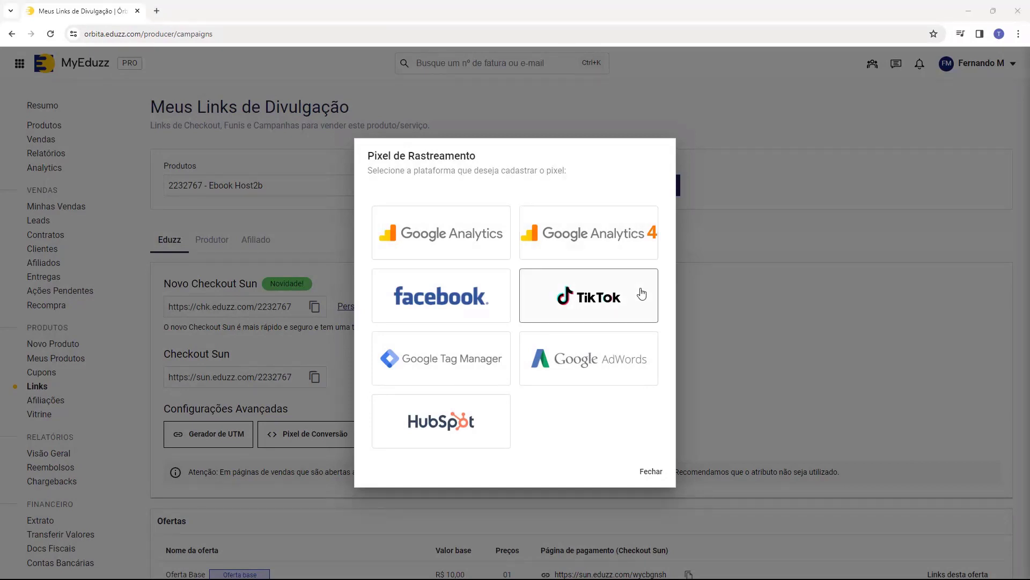
{"action": "left_click", "coordinate": [599, 372]}
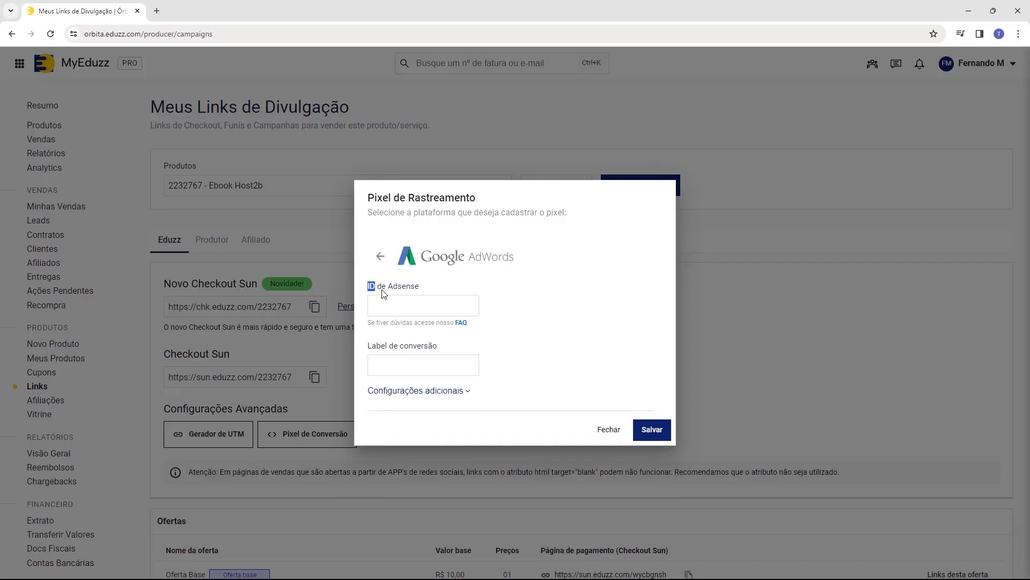
{"action": "left_click_drag", "start_coordinate": [394, 289], "coordinate": [425, 290]}
{"action": "left_click_drag", "start_coordinate": [369, 348], "coordinate": [434, 349]}
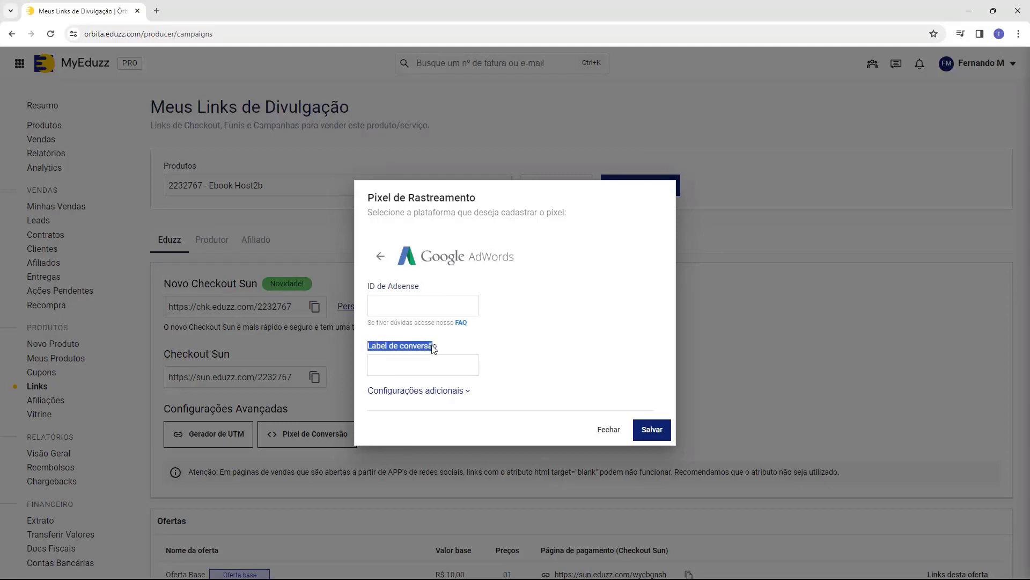
Consult the FAQ article on configuring the Google Ads pixel, close it, and review the conversion label field.
{"action": "left_click", "coordinate": [460, 323], "text": "ctrl"}
{"action": "left_click", "coordinate": [204, 10]}
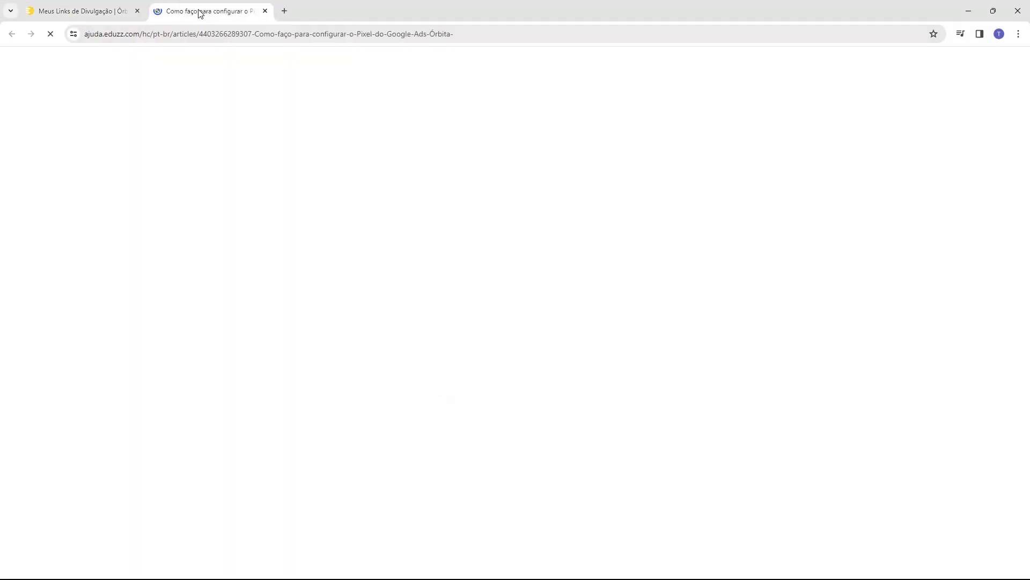
{"action": "left_click_drag", "start_coordinate": [345, 171], "coordinate": [626, 194]}
{"action": "left_click", "coordinate": [601, 210]}
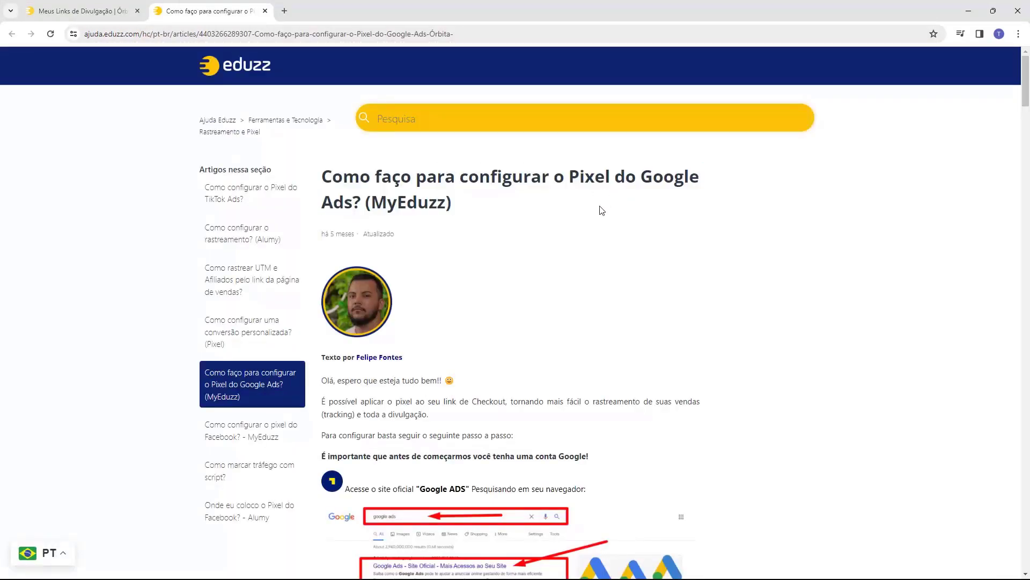
{"action": "scroll", "coordinate": [475, 256], "scroll_direction": "down", "scroll_amount": 1}
{"action": "scroll", "coordinate": [474, 256], "scroll_direction": "down", "scroll_amount": 20}
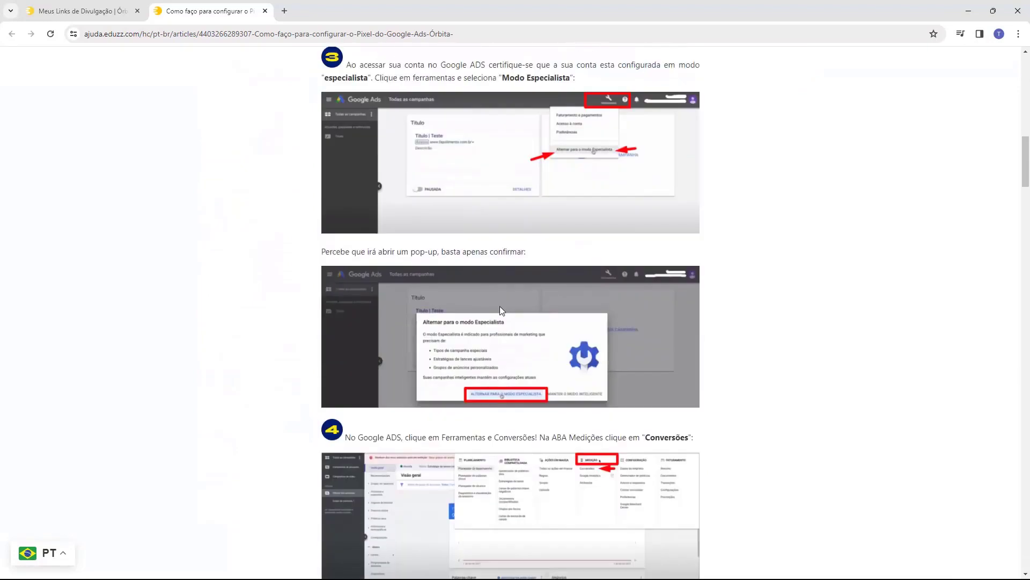
{"action": "scroll", "coordinate": [518, 311], "scroll_direction": "down", "scroll_amount": 20}
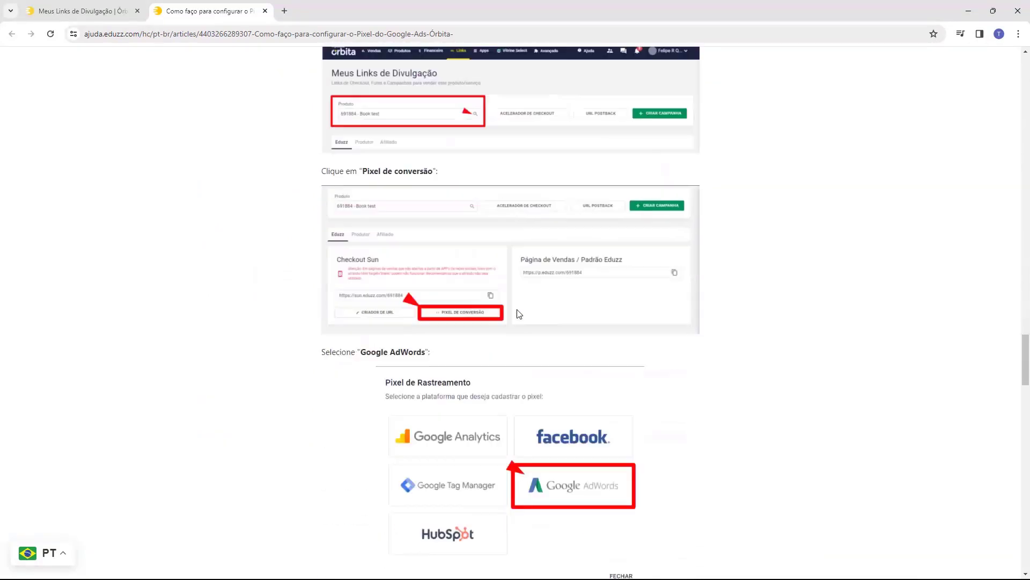
{"action": "middle_click", "coordinate": [217, 16]}
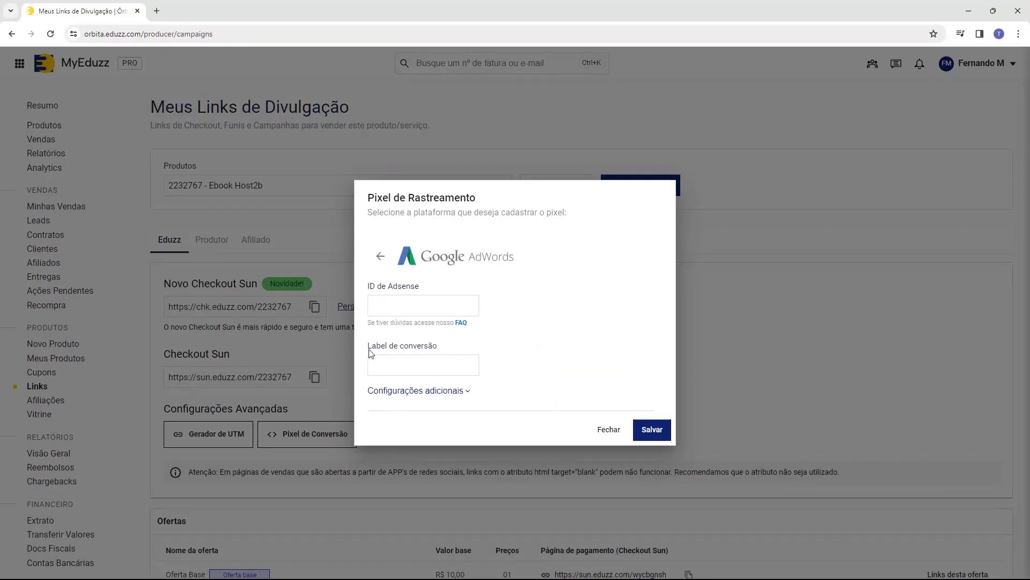
{"action": "left_click_drag", "start_coordinate": [369, 348], "coordinate": [429, 349]}
{"action": "left_click", "coordinate": [537, 326]}
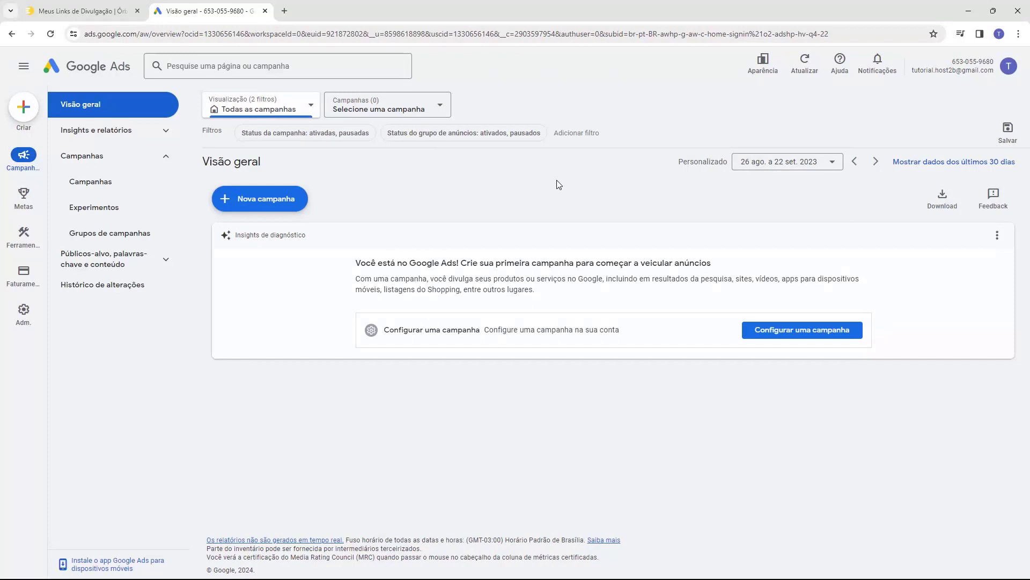
In Google Ads, create a new conversion action among the goals and choose Site as the conversion type.
{"action": "mouse_move", "coordinate": [20, 193]}
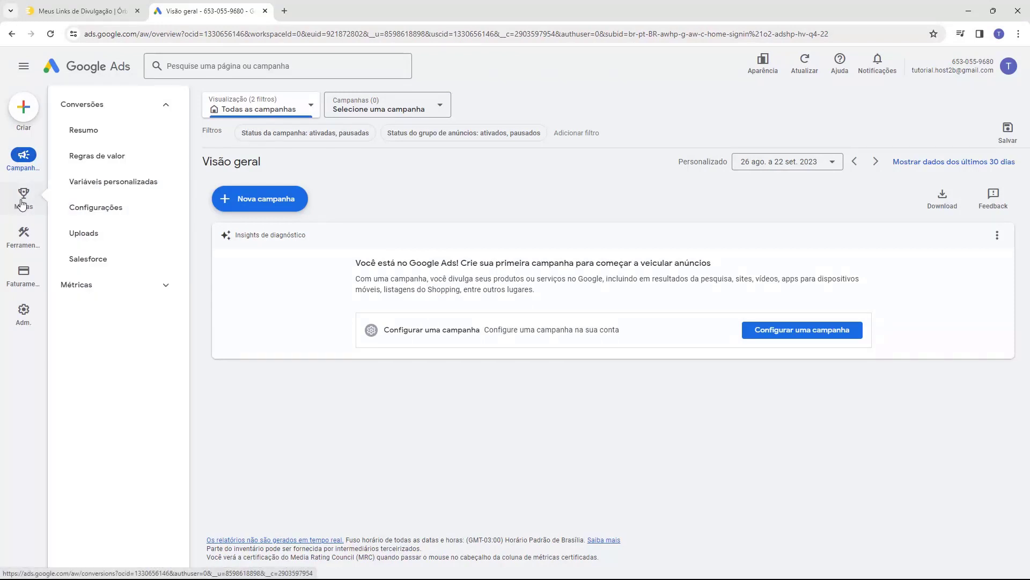
{"action": "left_click", "coordinate": [21, 197]}
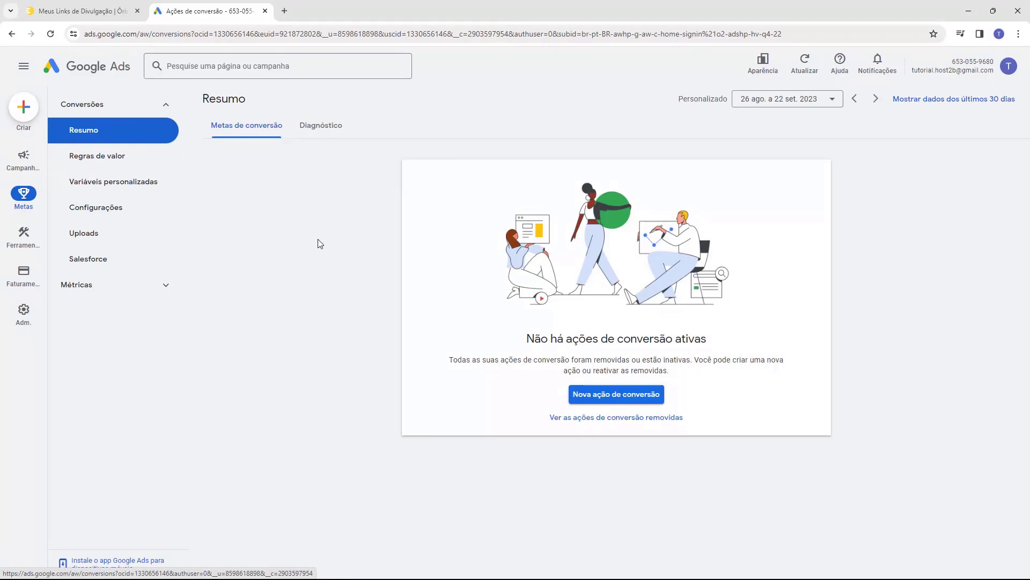
{"action": "left_click", "coordinate": [612, 404]}
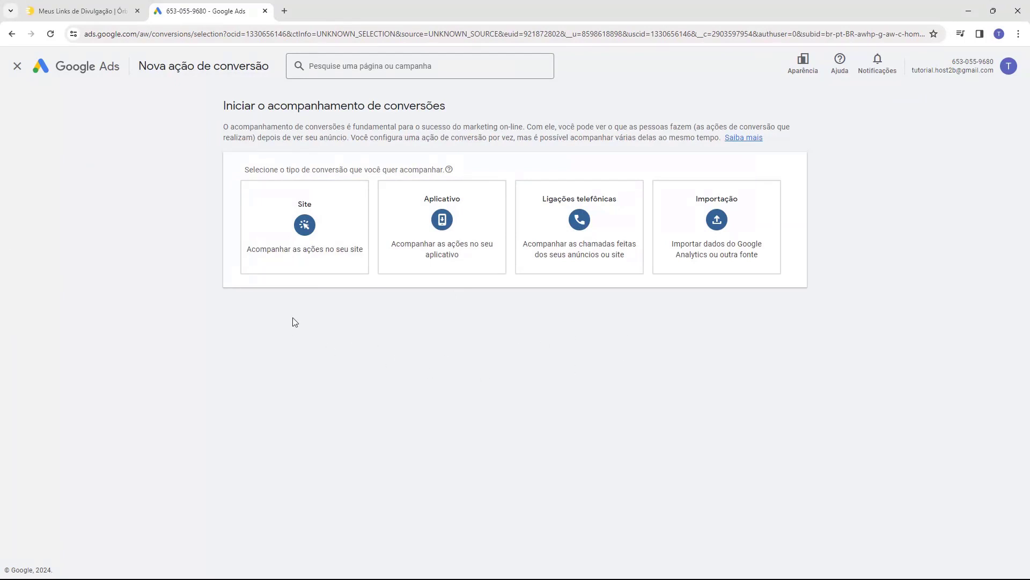
{"action": "left_click", "coordinate": [301, 235]}
{"action": "left_click", "coordinate": [301, 235]}
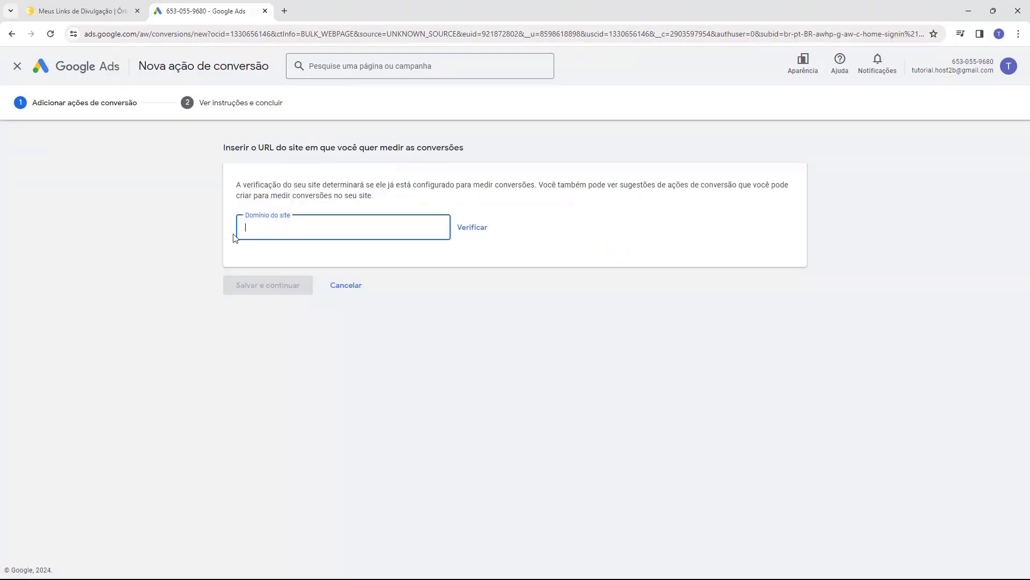
Verify the website domain sitetutorial.com.br and start adding a manual conversion action that uses code.
{"action": "left_click", "coordinate": [515, 265]}
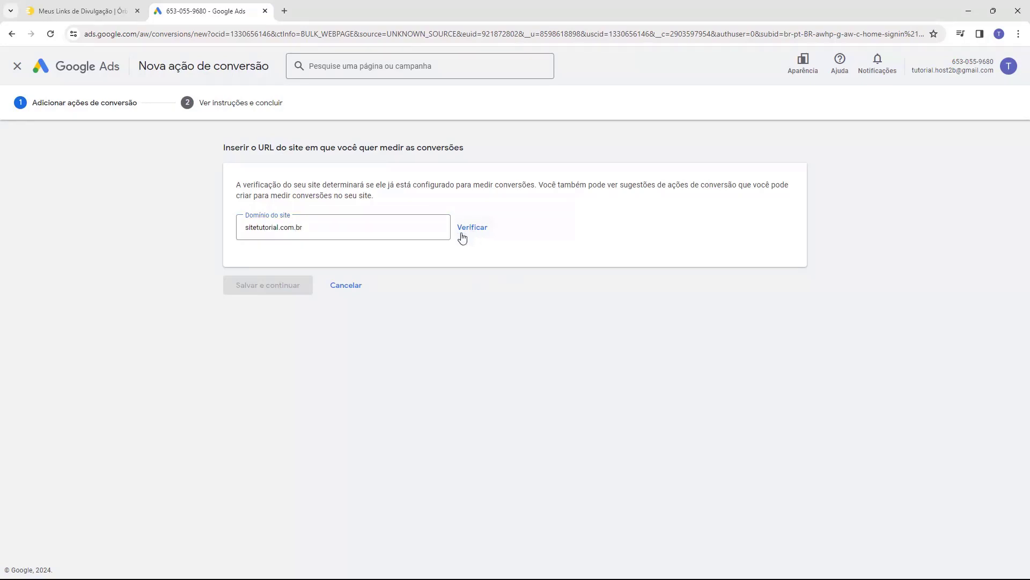
{"action": "left_click", "coordinate": [469, 234]}
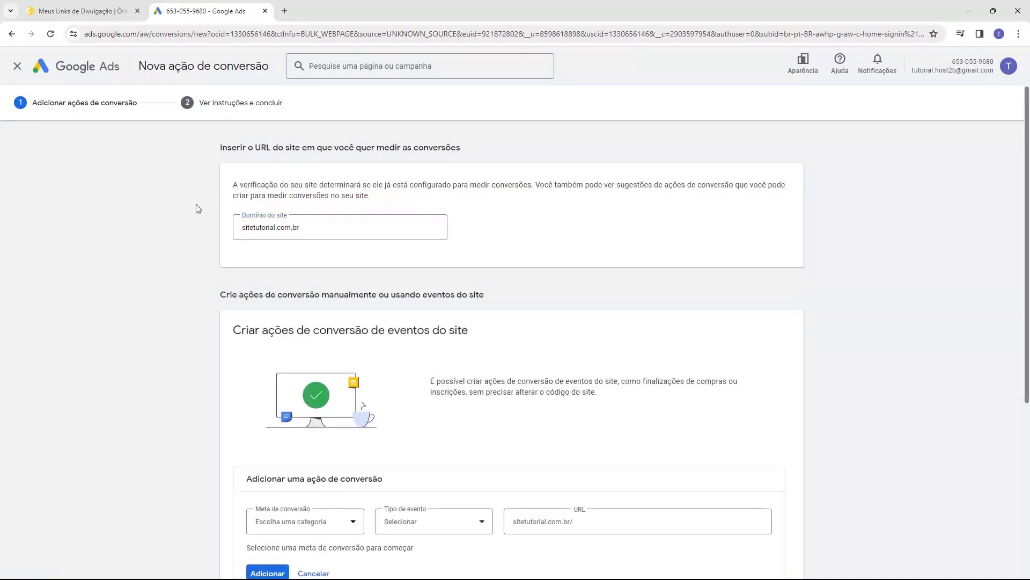
{"action": "scroll", "coordinate": [196, 206], "scroll_direction": "down", "scroll_amount": 2}
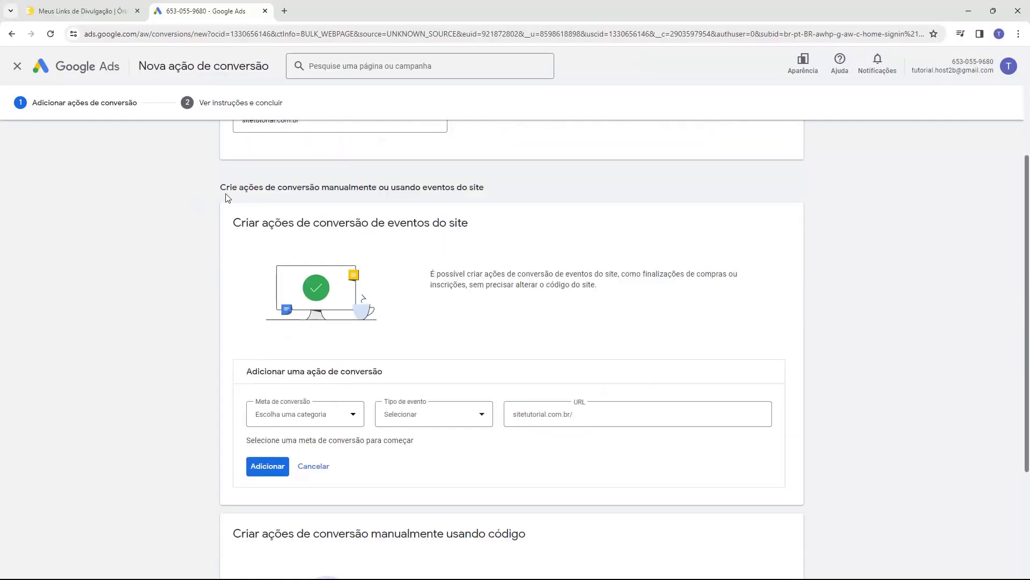
{"action": "left_click_drag", "start_coordinate": [221, 187], "coordinate": [474, 191]}
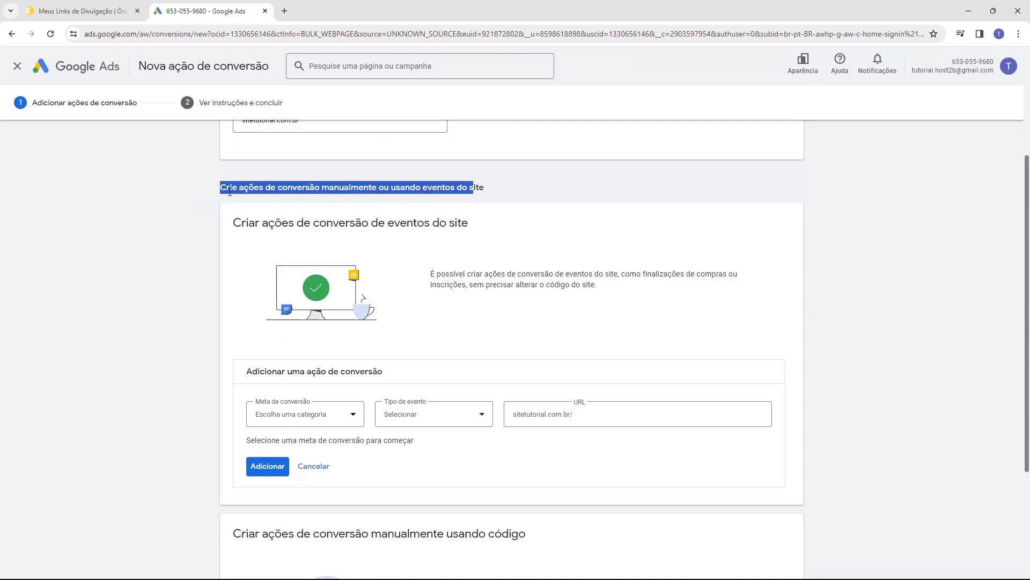
{"action": "left_click", "coordinate": [177, 190]}
{"action": "scroll", "coordinate": [179, 191], "scroll_direction": "down", "scroll_amount": 3}
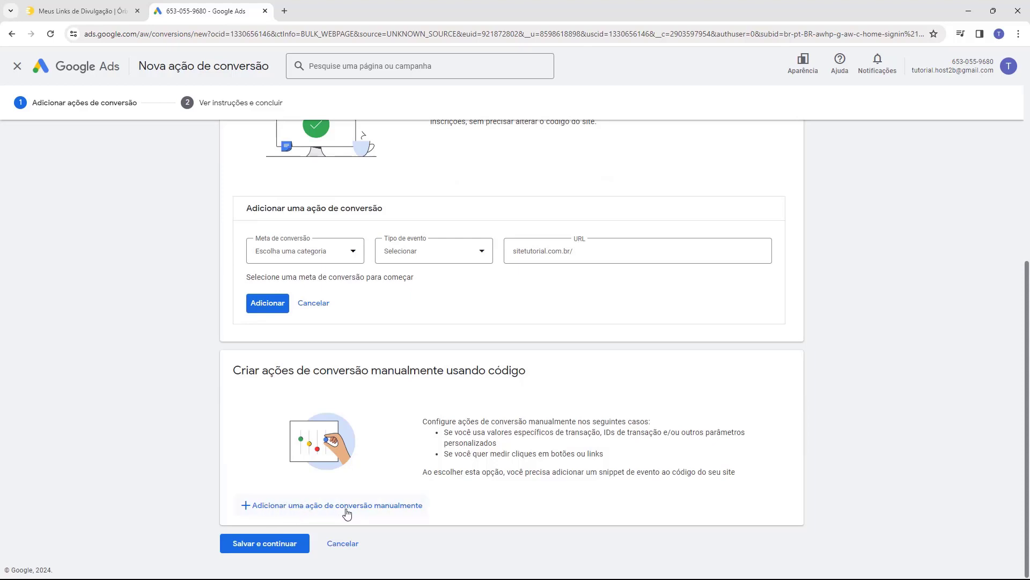
{"action": "left_click", "coordinate": [295, 511]}
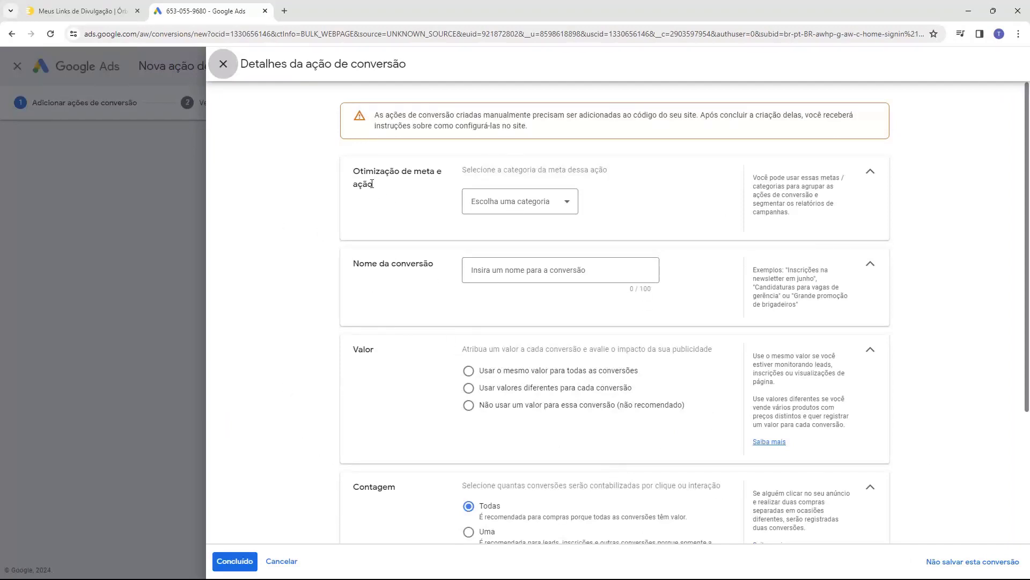
Set the conversion action's goal category to Compra and name the conversion "Compra Eduzz".
{"action": "left_click_drag", "start_coordinate": [349, 172], "coordinate": [406, 169]}
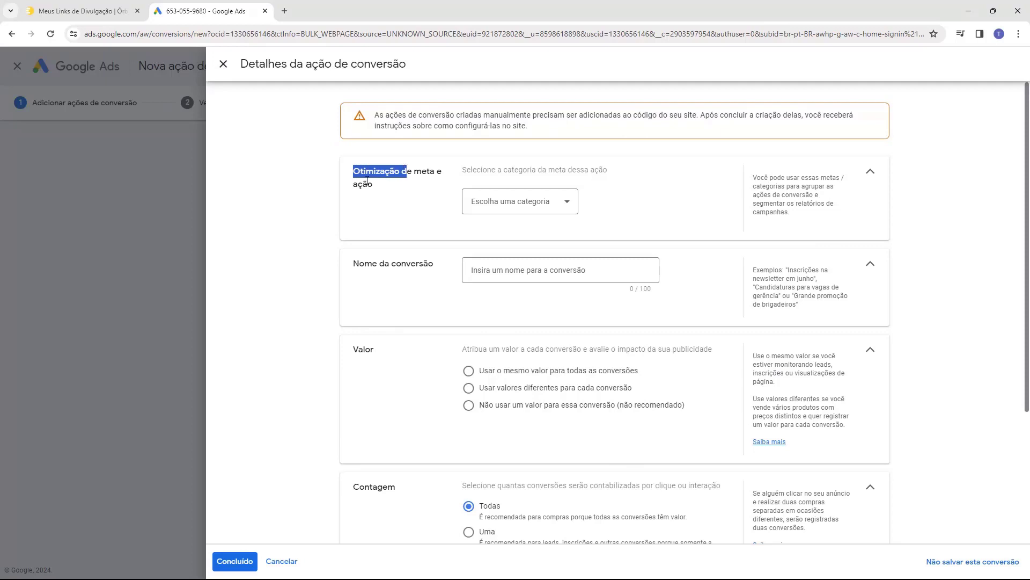
{"action": "left_click", "coordinate": [480, 207]}
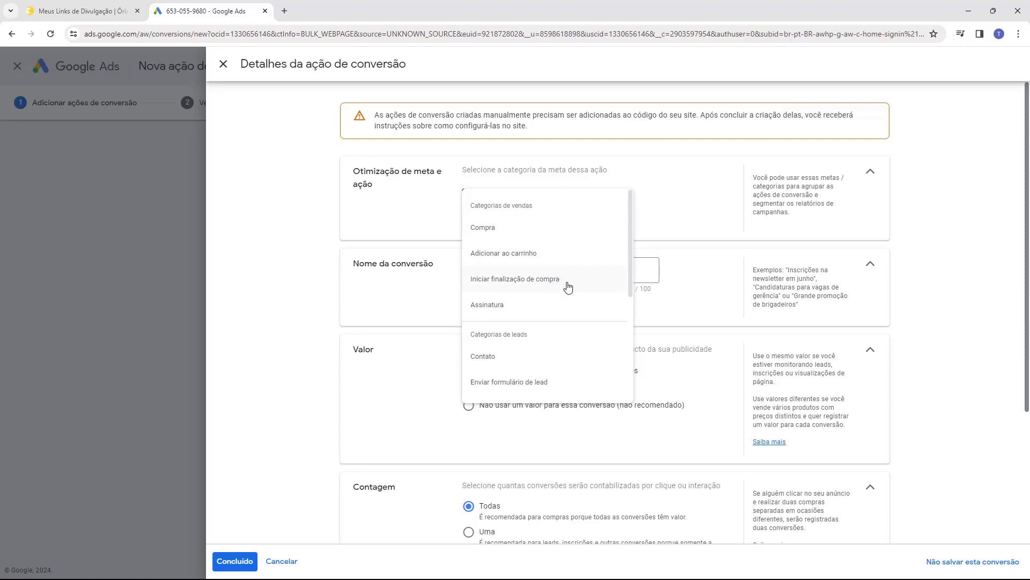
{"action": "left_click", "coordinate": [487, 224]}
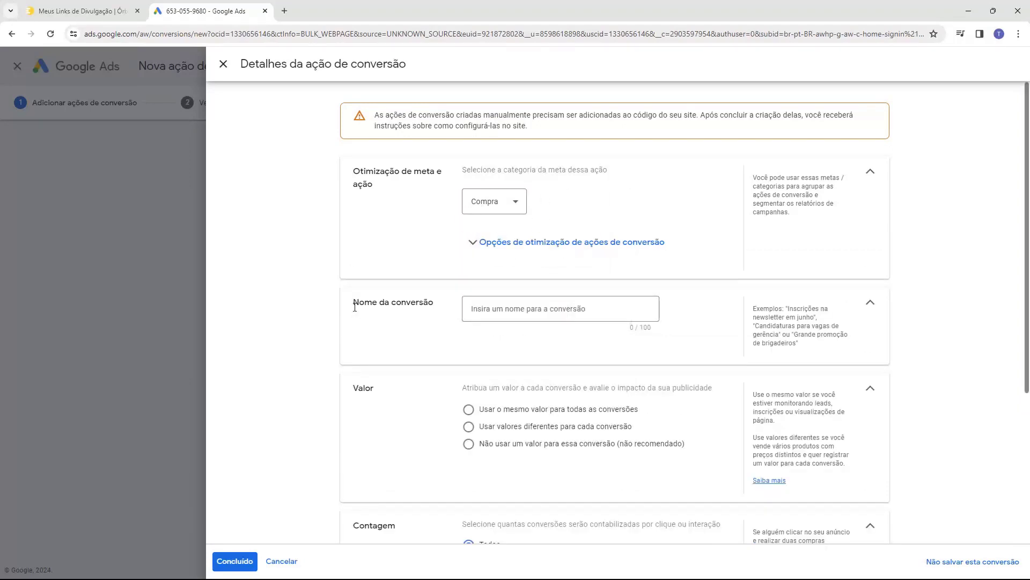
{"action": "left_click_drag", "start_coordinate": [355, 307], "coordinate": [386, 308]}
{"action": "left_click", "coordinate": [536, 310]}
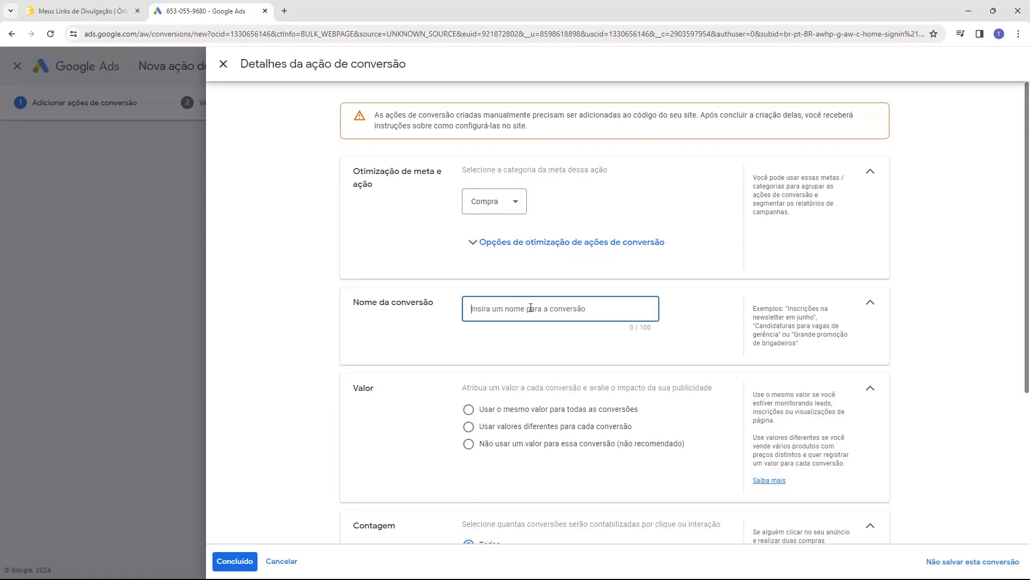
{"action": "type", "text": "Compra Eduzz"}
{"action": "left_click", "coordinate": [510, 328]}
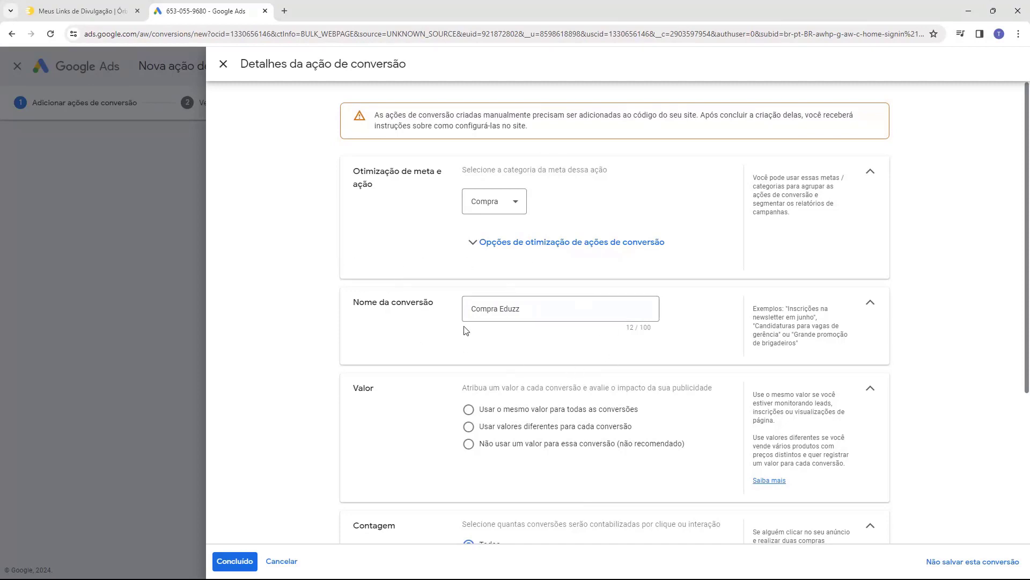
Assign different values to each conversion and finish the conversion action details.
{"action": "left_click", "coordinate": [374, 390]}
{"action": "left_click", "coordinate": [470, 427]}
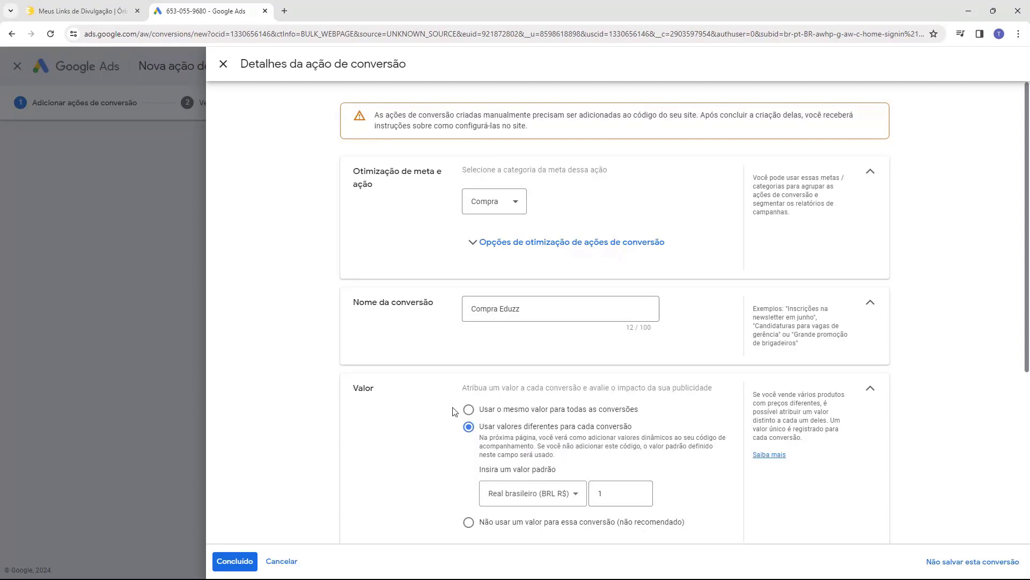
{"action": "scroll", "coordinate": [479, 420], "scroll_direction": "down", "scroll_amount": 1}
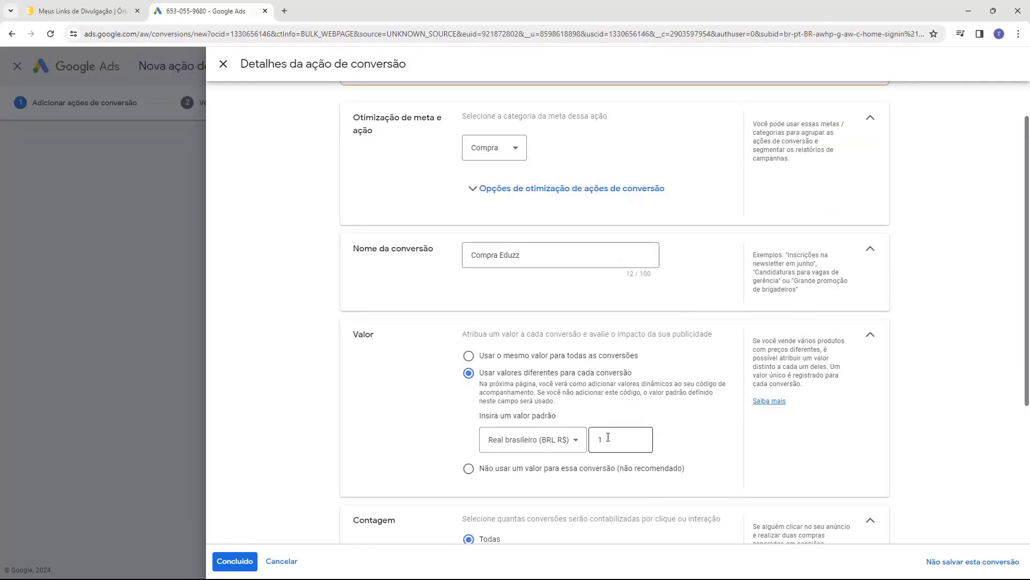
{"action": "scroll", "coordinate": [407, 301], "scroll_direction": "down", "scroll_amount": 4}
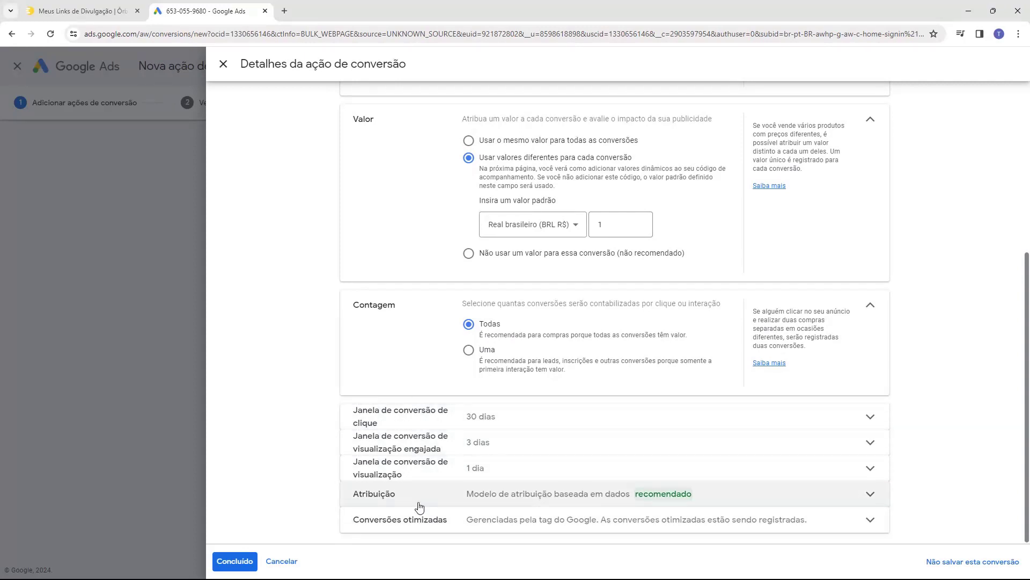
{"action": "left_click", "coordinate": [234, 564]}
Check the Compra Eduzz action in the manual list and save it to continue to the tag instructions.
{"action": "scroll", "coordinate": [189, 367], "scroll_direction": "down", "scroll_amount": 1}
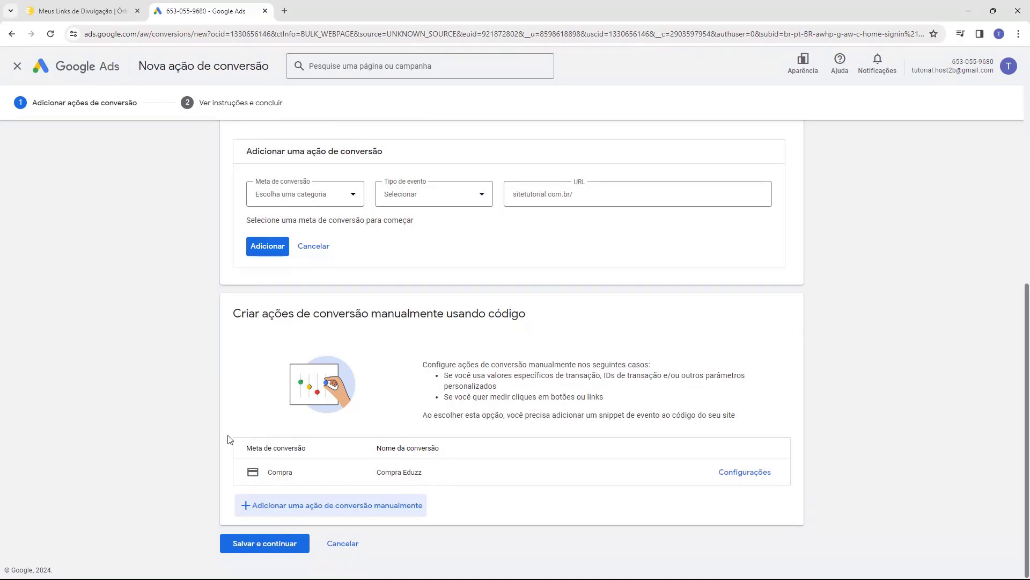
{"action": "left_click_drag", "start_coordinate": [374, 474], "coordinate": [449, 478]}
{"action": "left_click", "coordinate": [450, 478]}
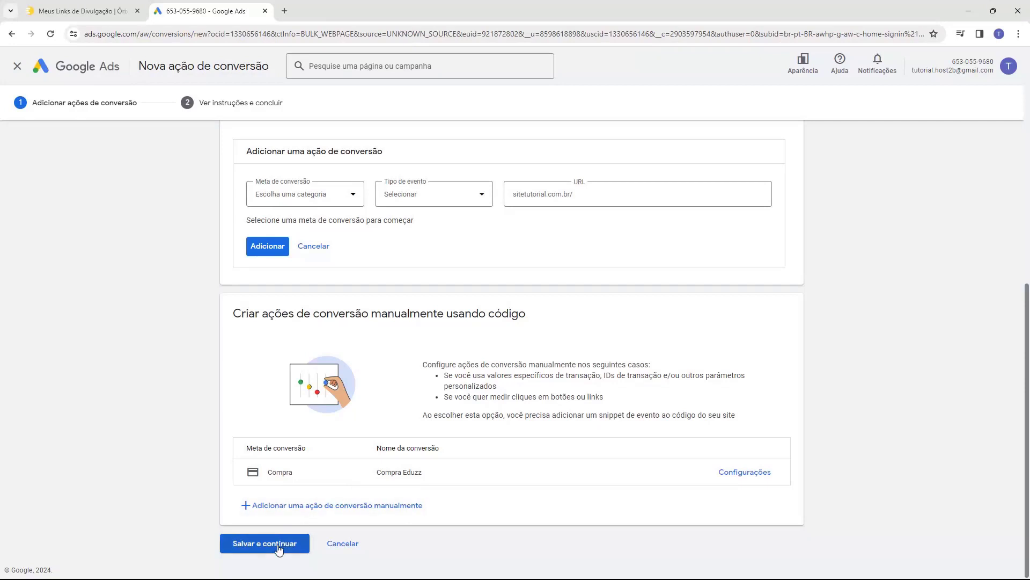
{"action": "left_click", "coordinate": [262, 554]}
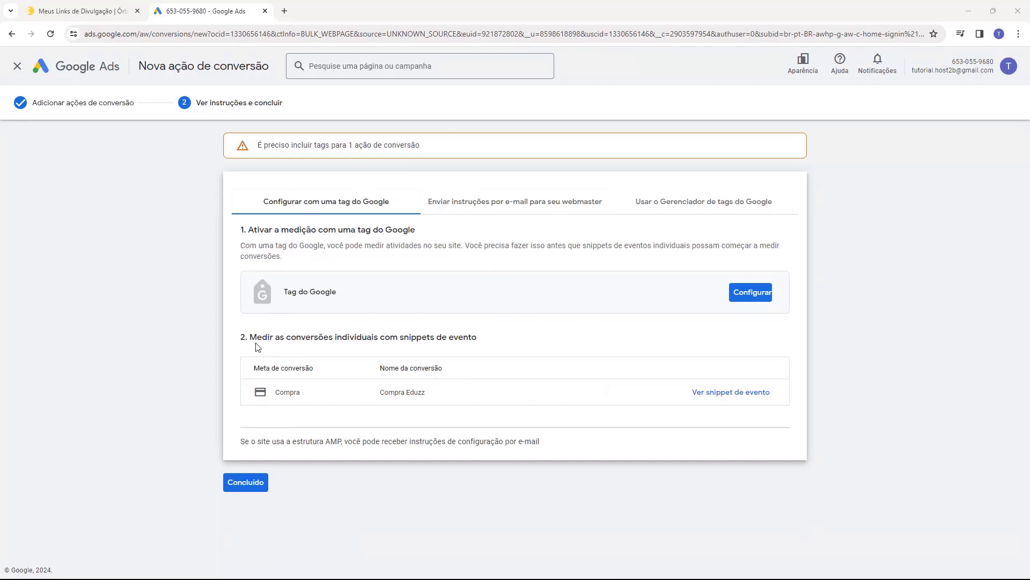
Open the event snippet for Compra Eduzz and copy the AW- conversion ID before the slash in its send_to value.
{"action": "left_click_drag", "start_coordinate": [251, 338], "coordinate": [320, 352]}
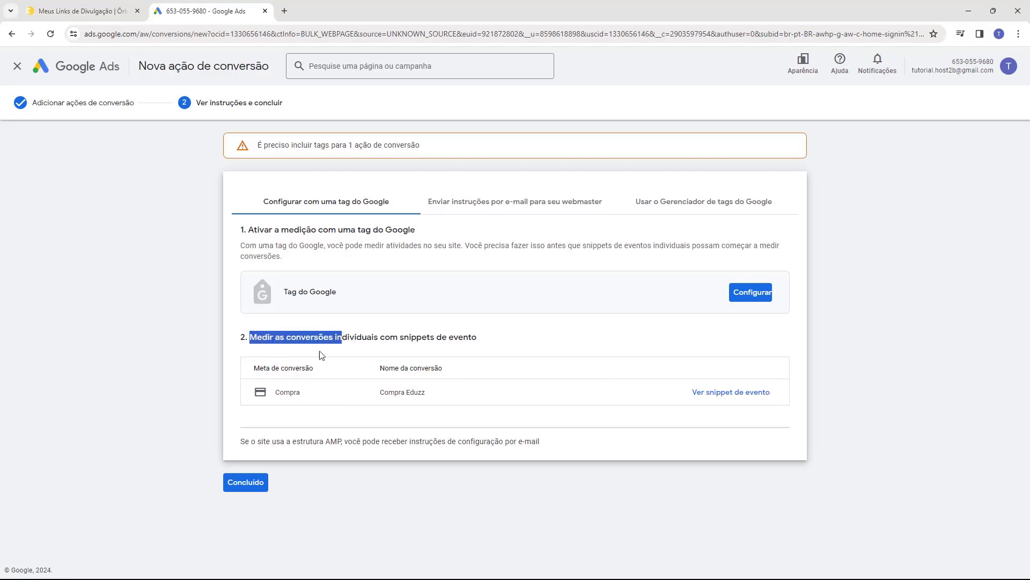
{"action": "left_click", "coordinate": [277, 396]}
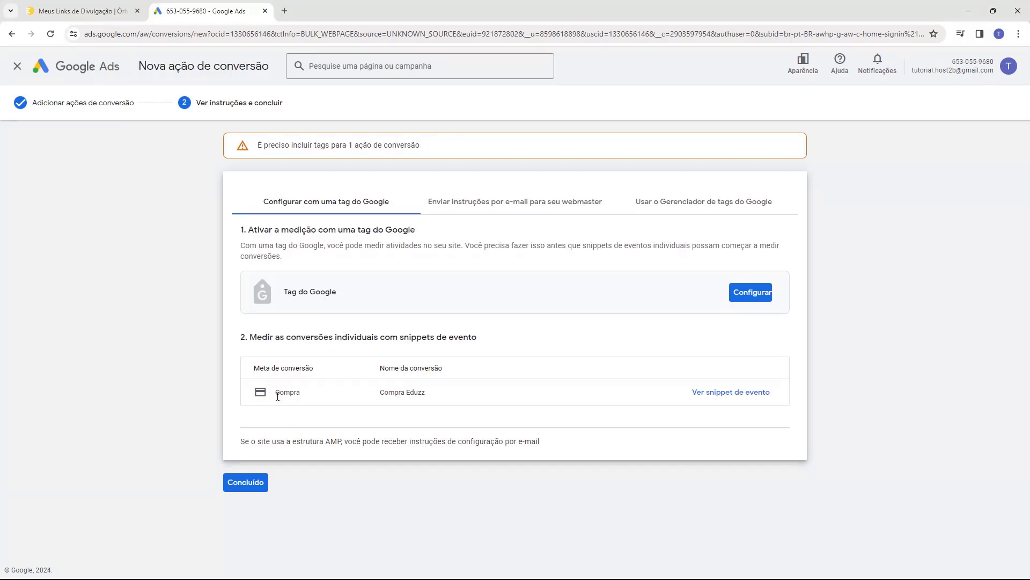
{"action": "left_click", "coordinate": [729, 395]}
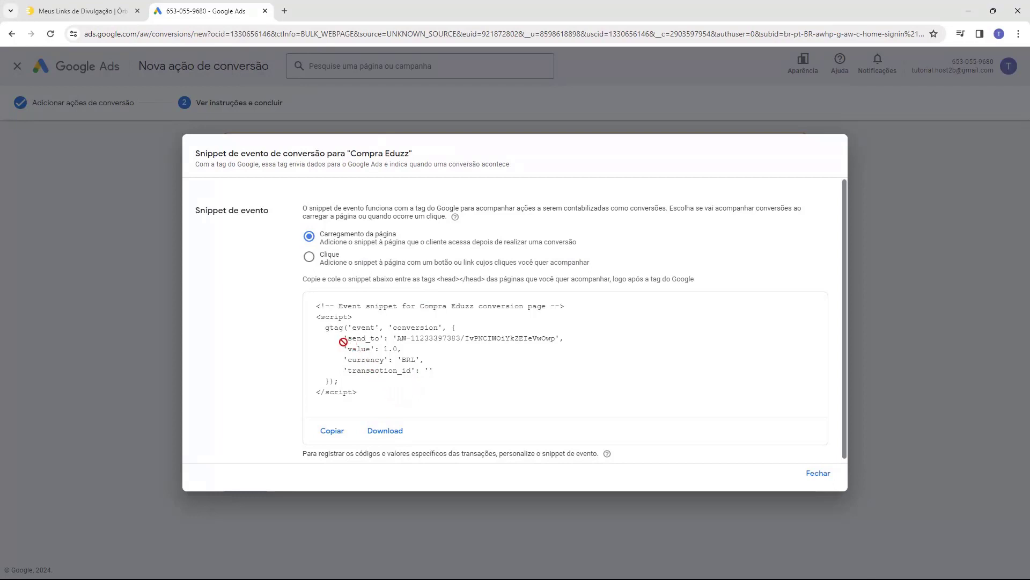
{"action": "left_click_drag", "start_coordinate": [344, 339], "coordinate": [533, 339]}
{"action": "left_click", "coordinate": [397, 359]}
{"action": "left_click_drag", "start_coordinate": [397, 338], "coordinate": [460, 342]}
{"action": "key", "text": "ctrl+c"}
{"action": "left_click_drag", "start_coordinate": [460, 342], "coordinate": [350, 273]}
Switch to the Eduzz tracking pixel form and paste the copied conversion ID as the ID de Adsense.
{"action": "left_click", "coordinate": [84, 12]}
{"action": "left_click", "coordinate": [410, 312]}
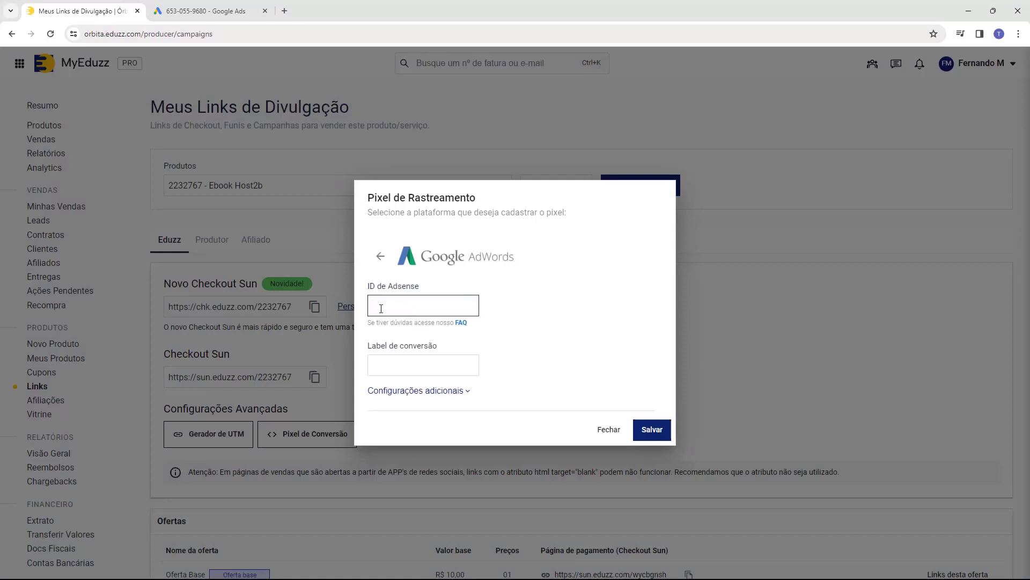
{"action": "key", "text": "ctrl+v"}
{"action": "left_click_drag", "start_coordinate": [441, 305], "coordinate": [388, 305]}
{"action": "left_click", "coordinate": [437, 308]}
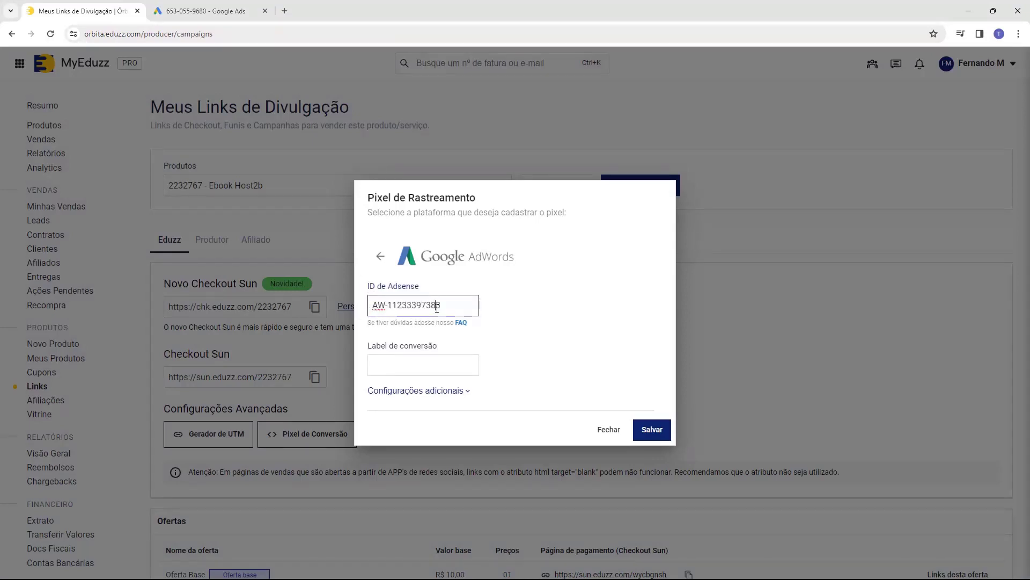
Return to the Google Ads event snippet and copy the conversion label that follows the slash in the send_to value.
{"action": "left_click", "coordinate": [392, 367]}
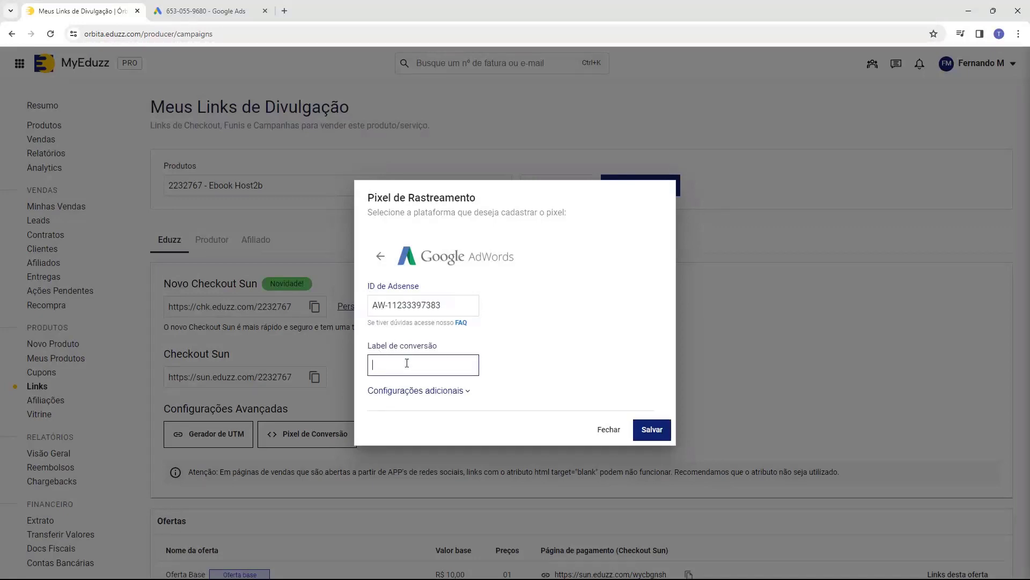
{"action": "left_click", "coordinate": [204, 11]}
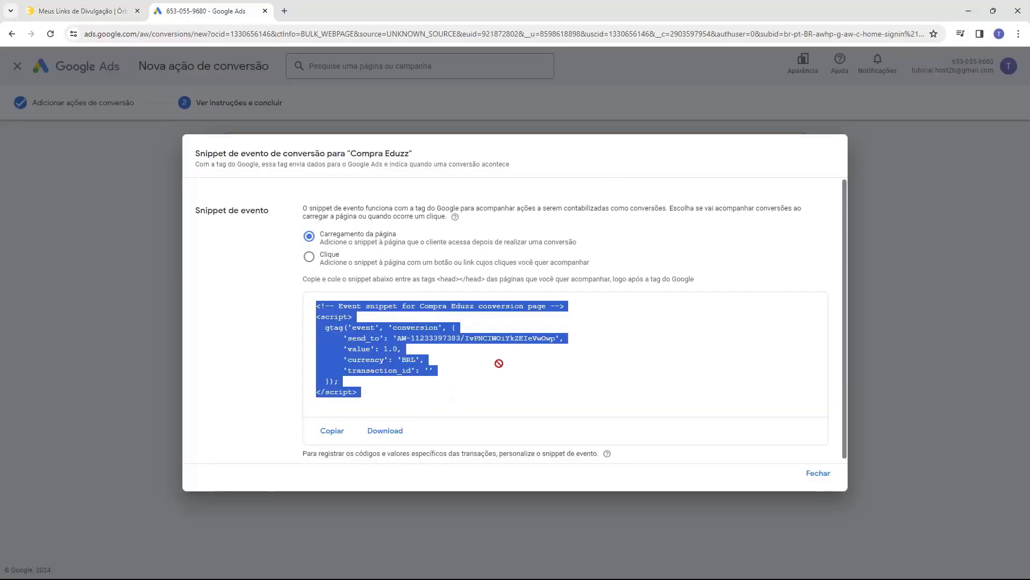
{"action": "left_click_drag", "start_coordinate": [465, 339], "coordinate": [556, 343]}
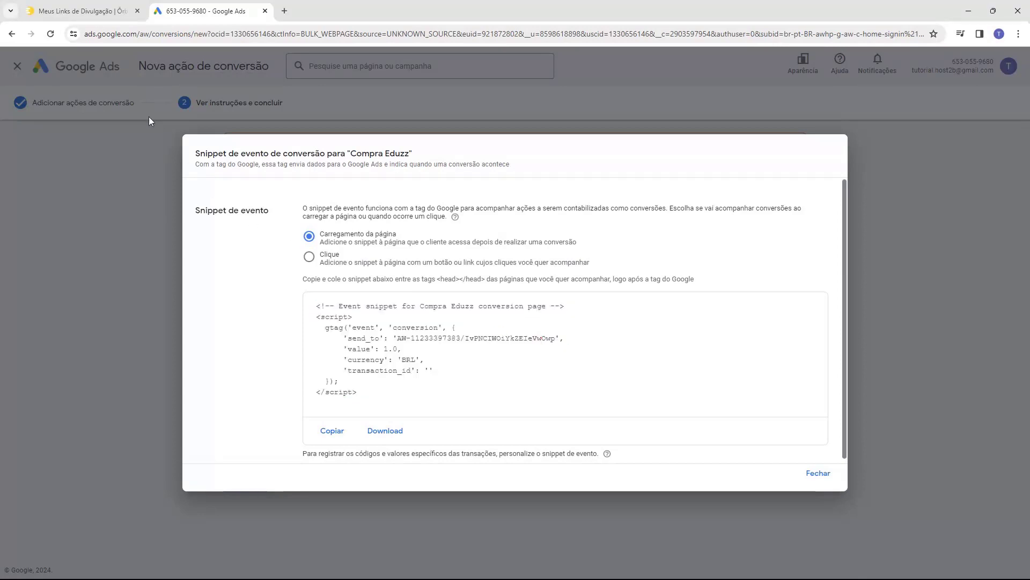
Switch back to Eduzz, enter the copied conversion label as the Label de conversão, and save the Google AdWords pixel.
{"action": "left_click", "coordinate": [97, 13]}
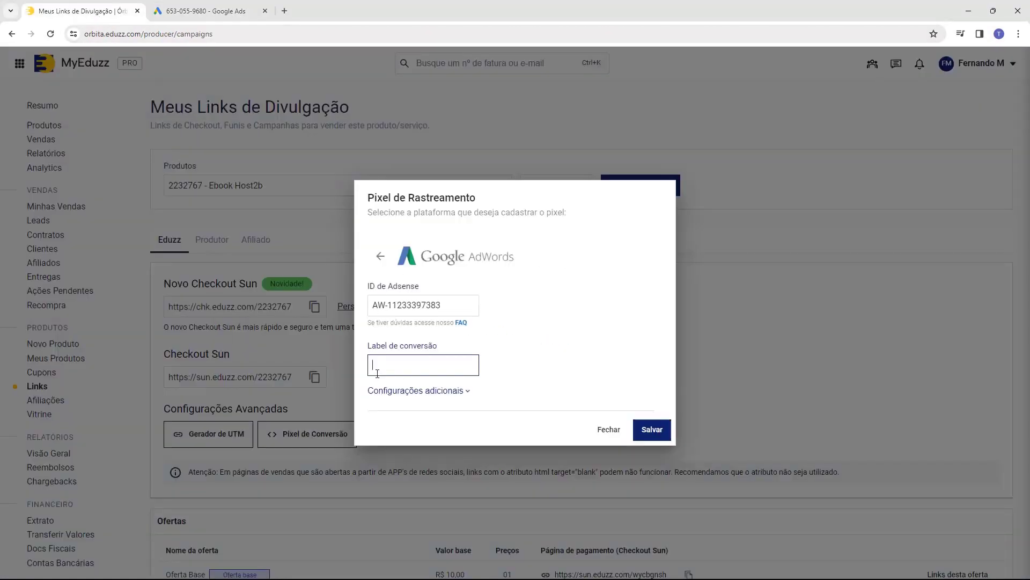
{"action": "type", "text": "lvPNCIW0iYkZEIeVwOwp"}
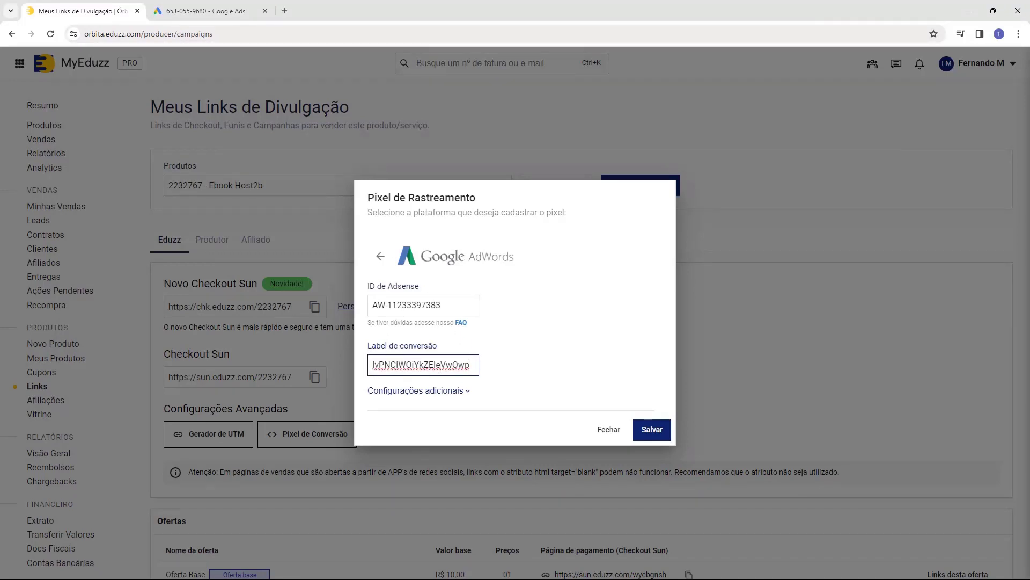
{"action": "left_click", "coordinate": [651, 434]}
{"action": "left_click", "coordinate": [652, 434]}
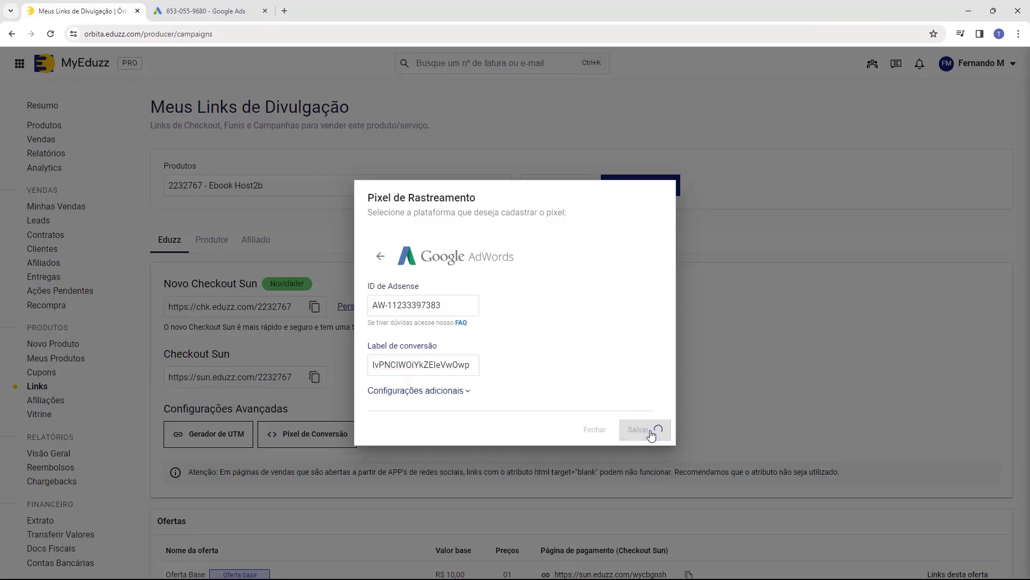